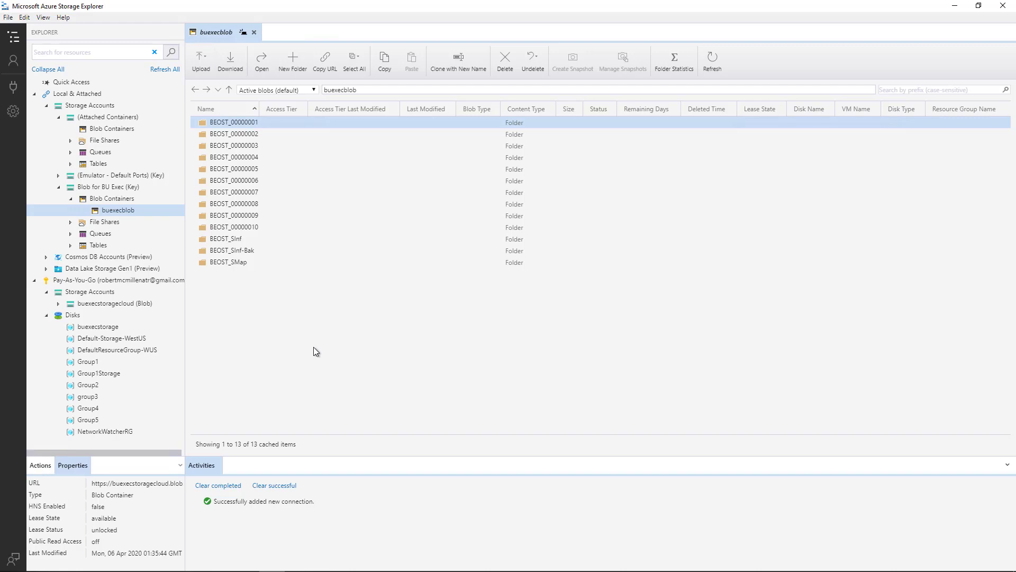
Step: Open the buexecblob container and browse its BEOST_00000004, BEOST_00000008, BEOST_SMap and BEOST_00000009 folders
click(134, 212)
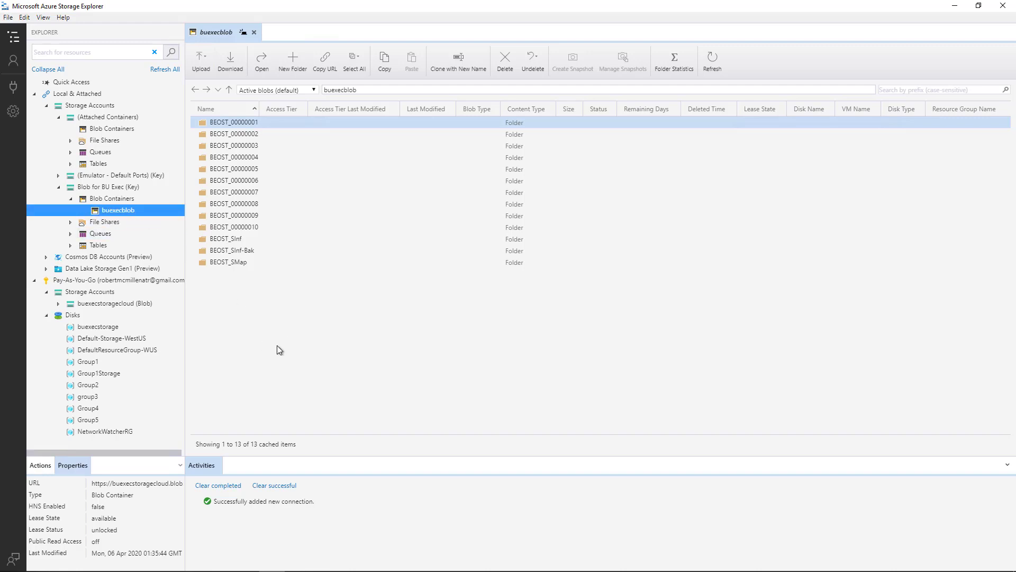
click(322, 126)
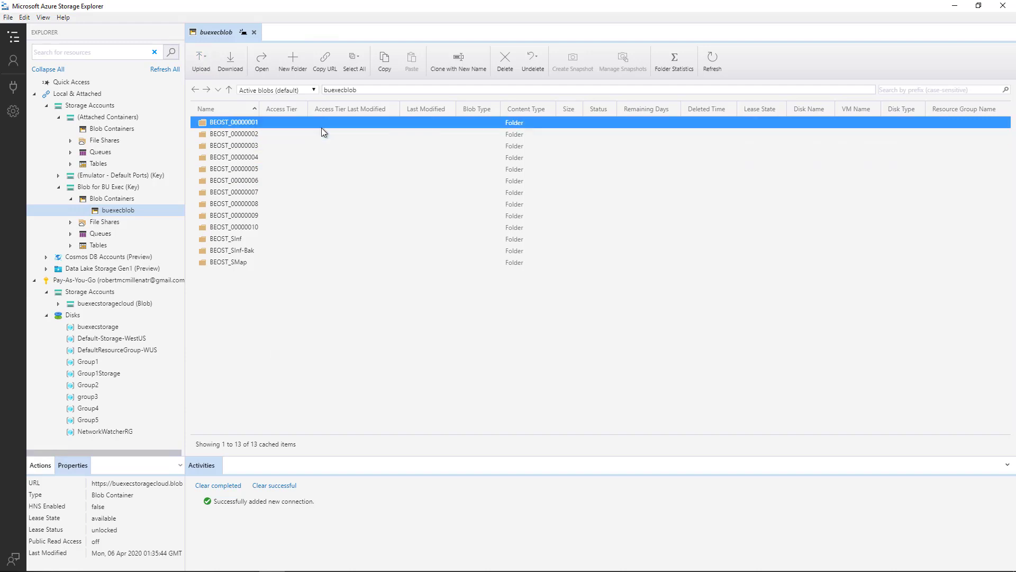
click(320, 157)
click(319, 202)
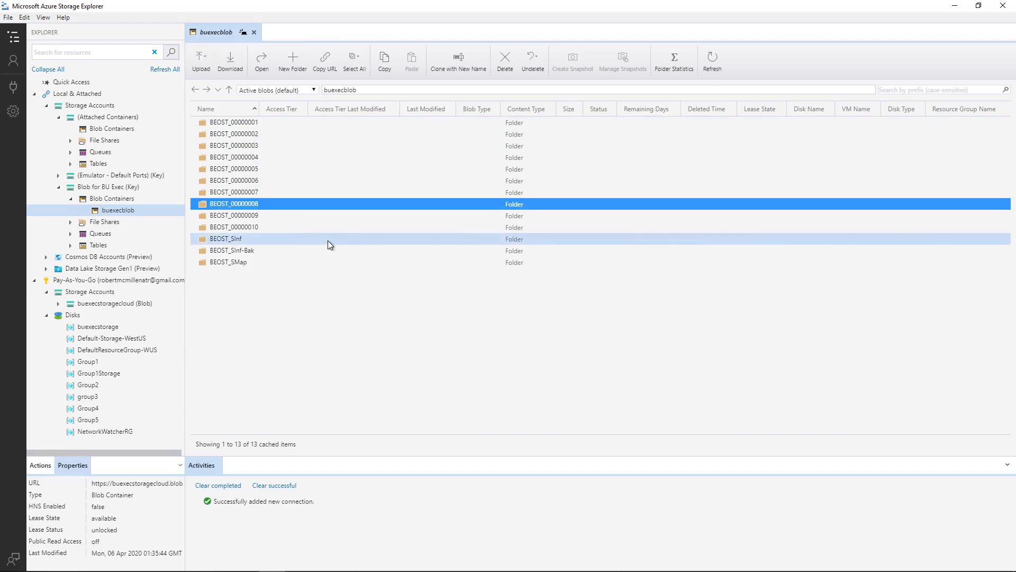
click(322, 261)
click(341, 214)
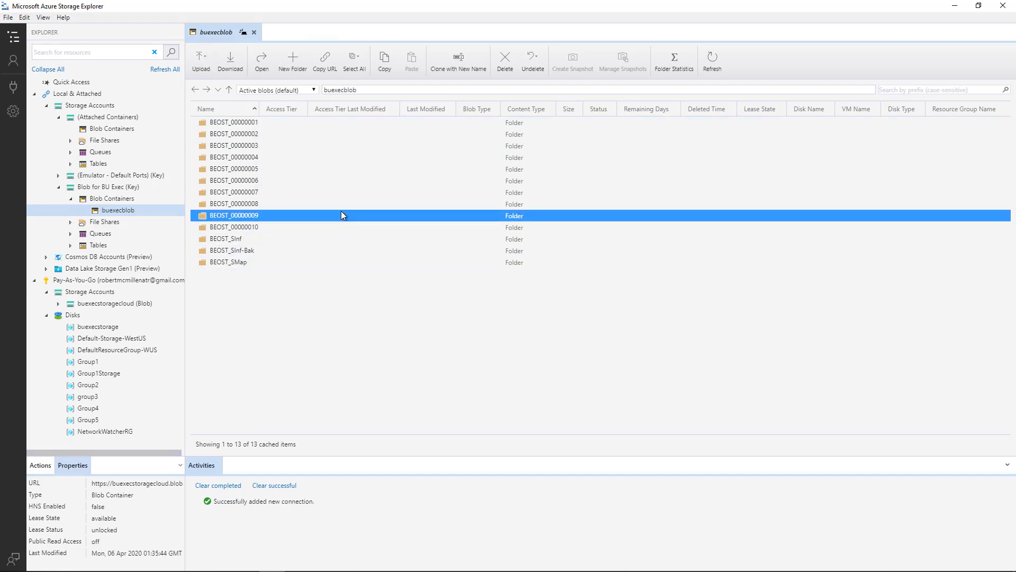
Step: Switch to Backup Exec, check the Storage tab, then return to FileServer1.TechPub.us's backup jobs list
click(952, 7)
click(194, 562)
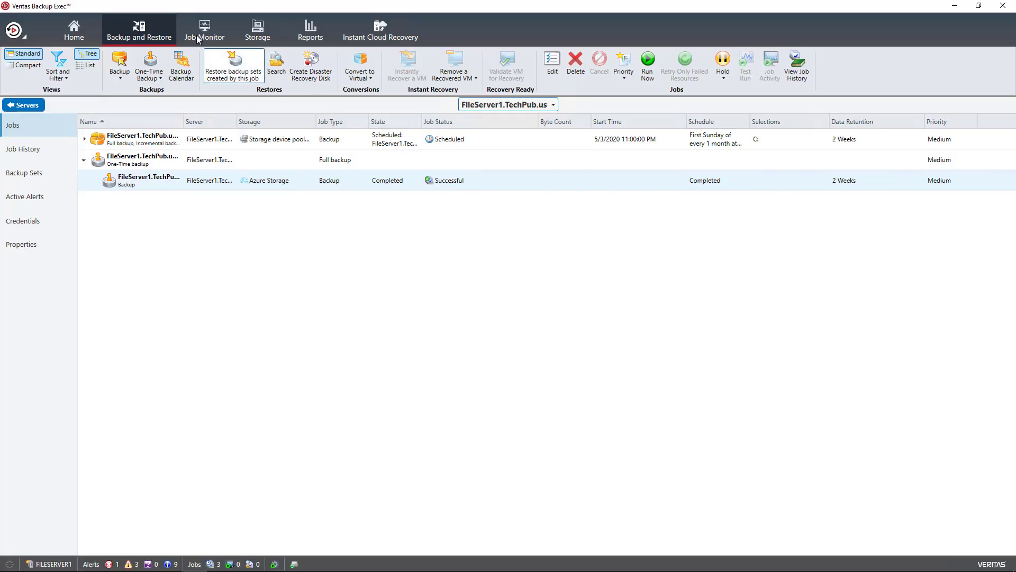
click(257, 32)
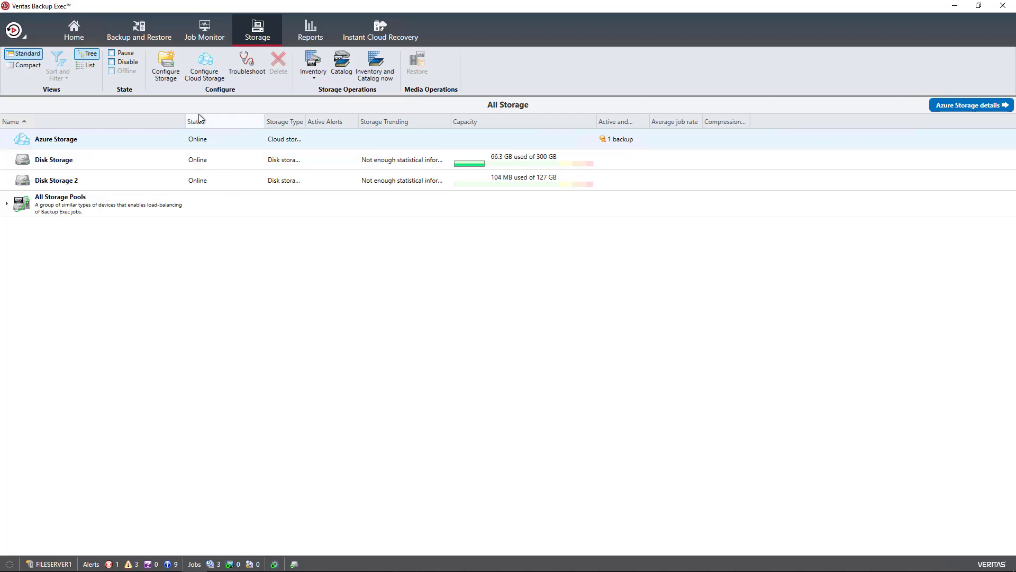
click(152, 34)
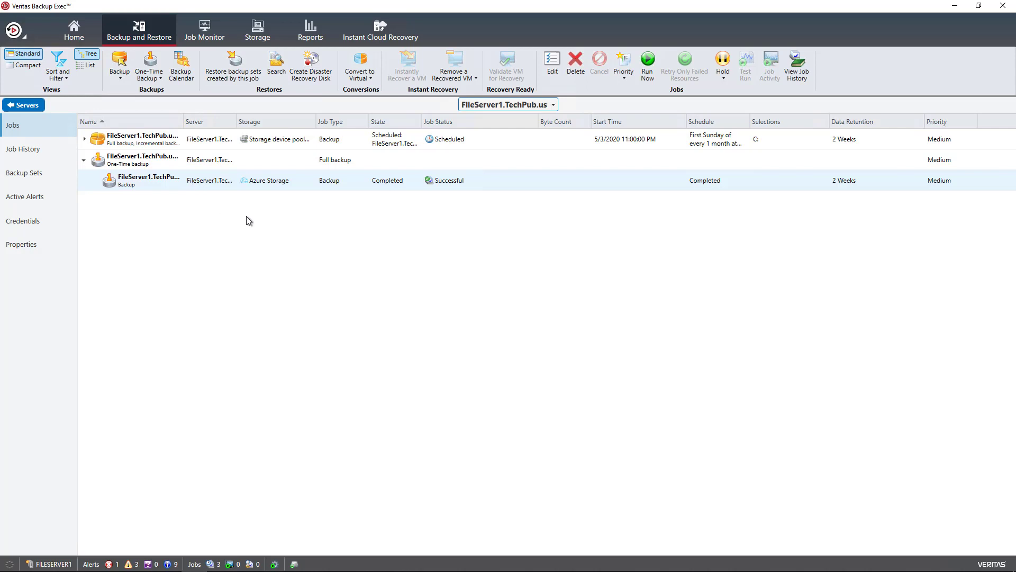
Step: Start a restore of this job's backup sets as a point-in-time files, folders, or volumes restore
click(234, 71)
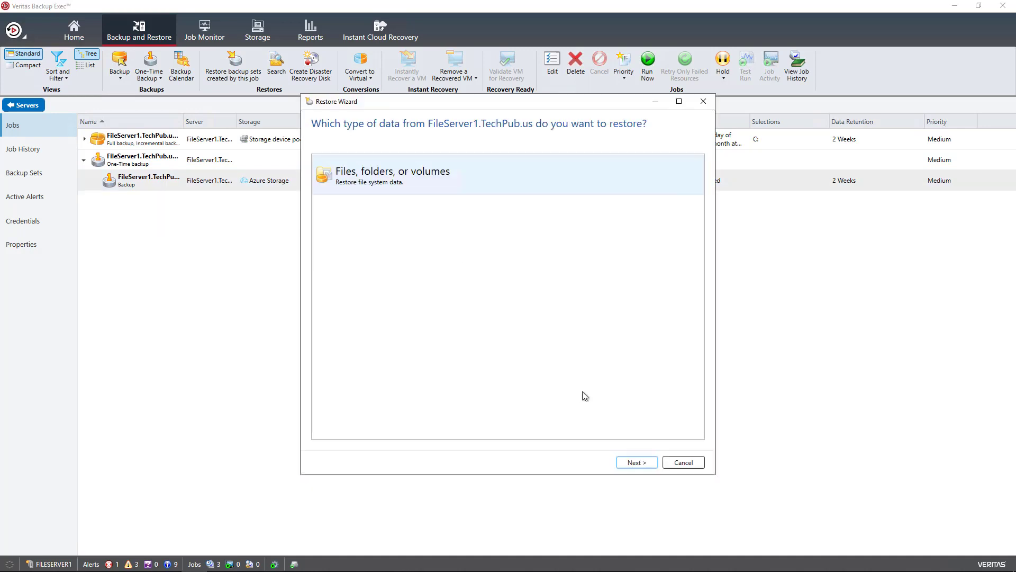
click(630, 463)
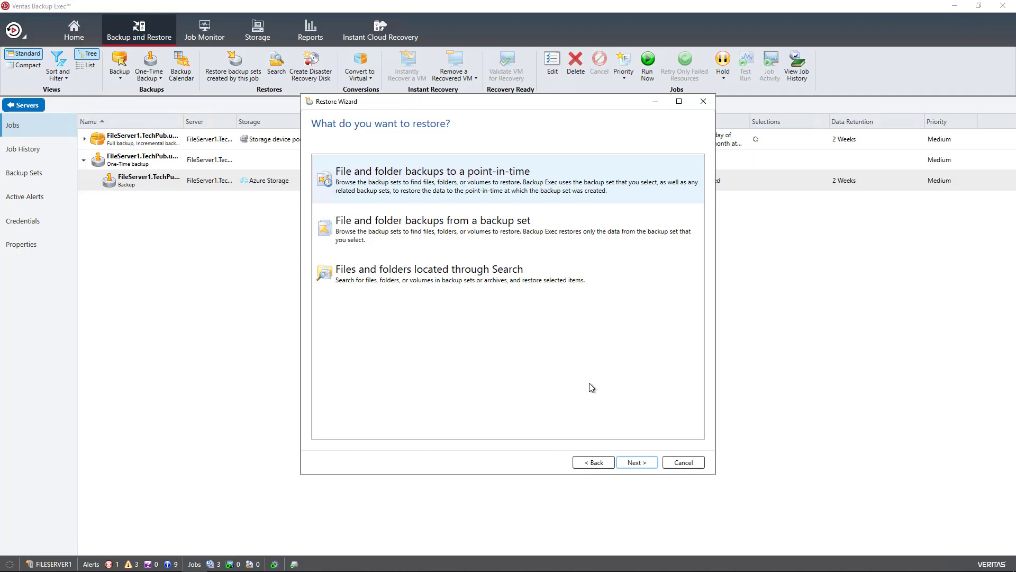
click(548, 237)
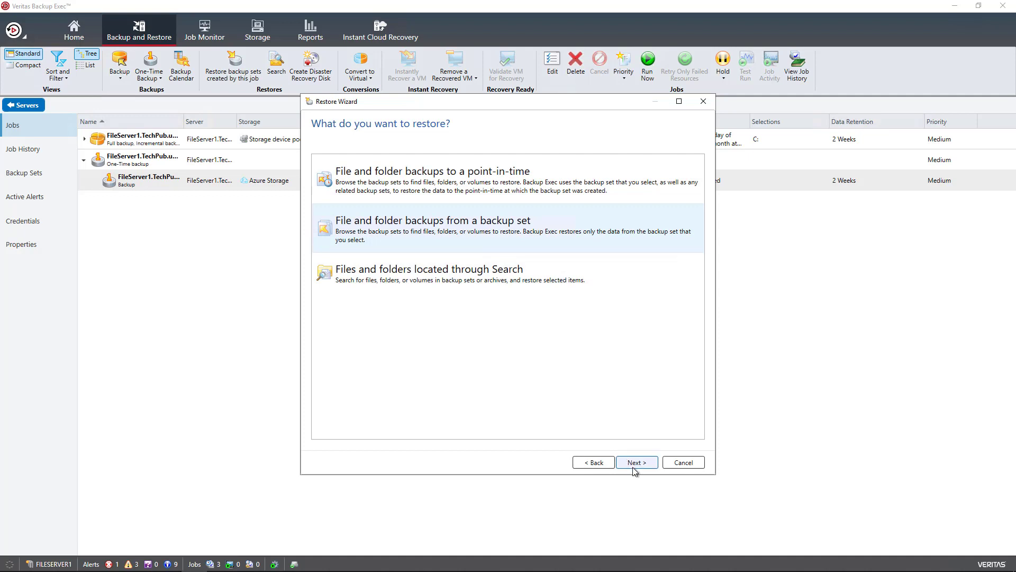
click(551, 177)
click(638, 466)
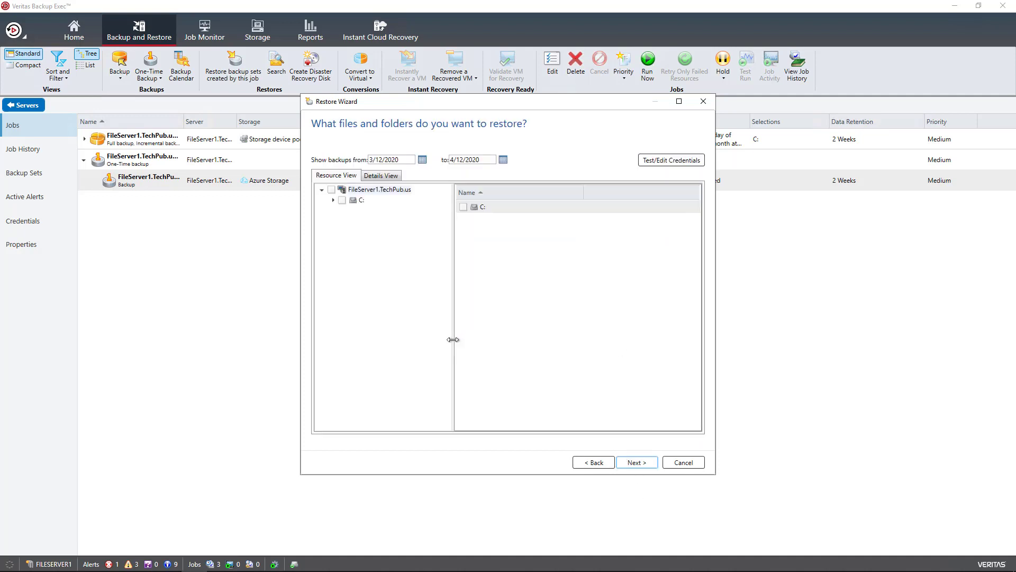
Step: Expand C:, the 4/11/2020 snapshot and inetpub to show its subfolders
click(333, 201)
click(343, 211)
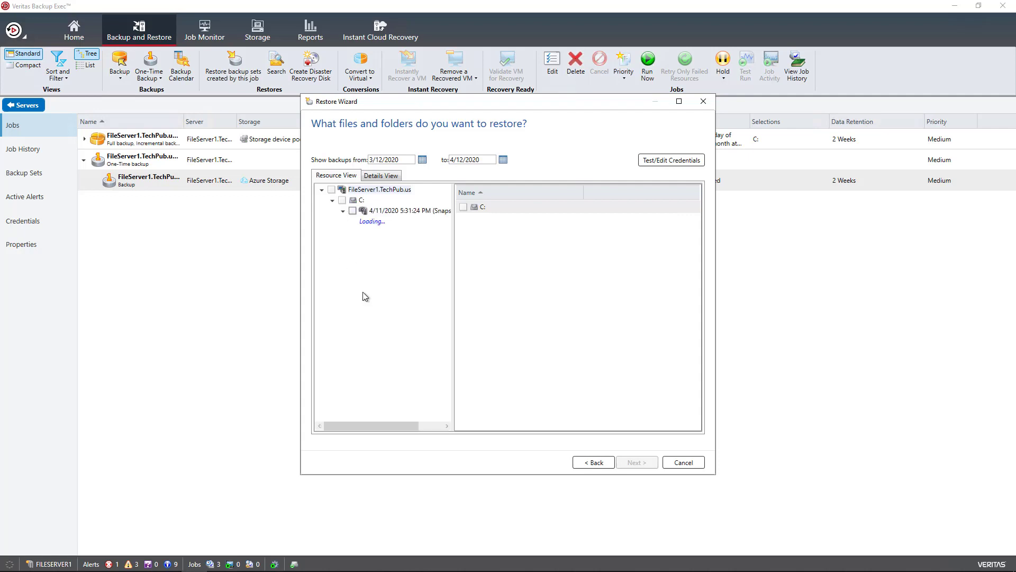
click(354, 222)
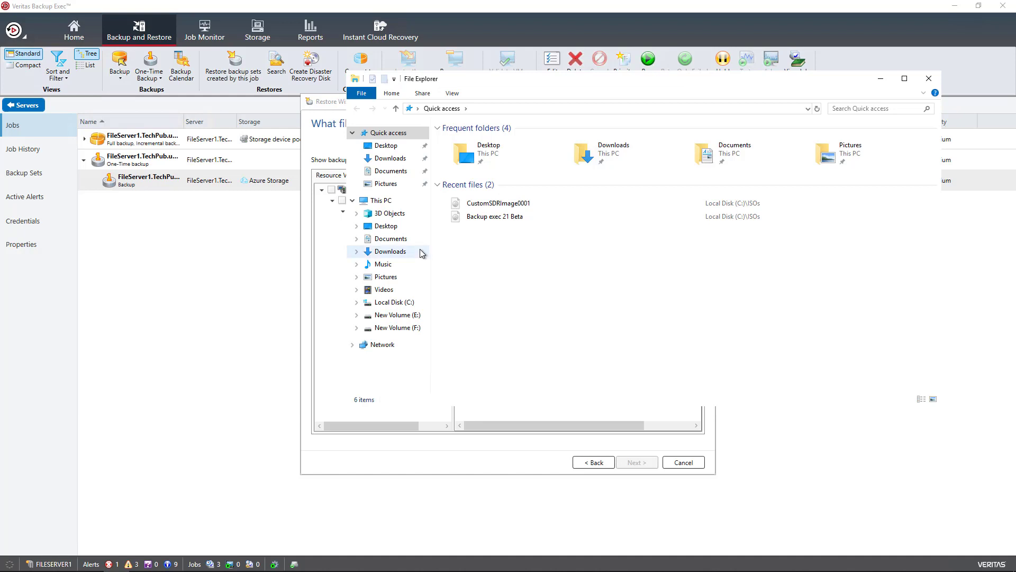
Step: Delete the Test1 folder from C:\inetpub on Local Disk (C:)
click(398, 302)
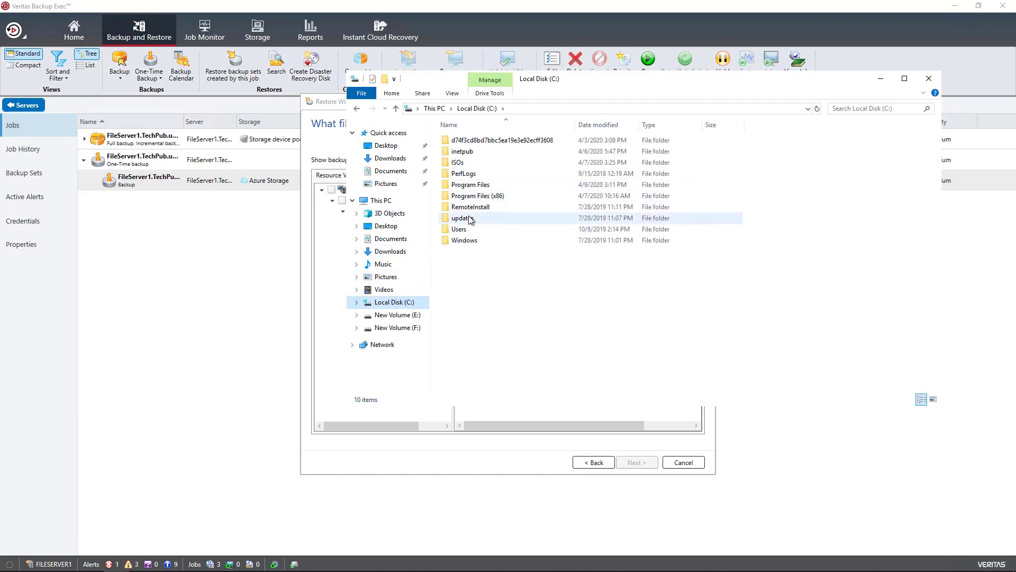
double_click(477, 152)
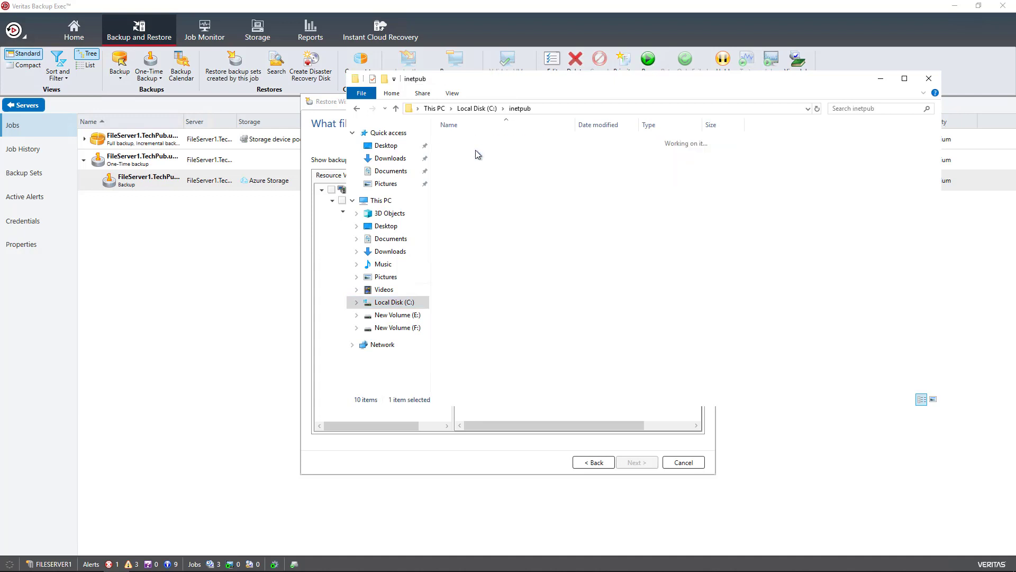
click(465, 174)
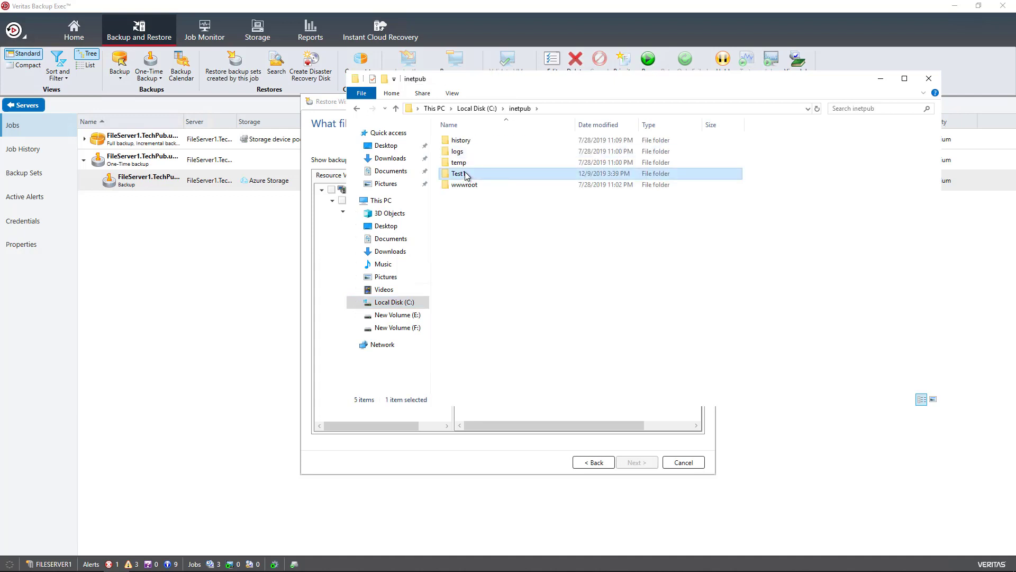
key(Delete)
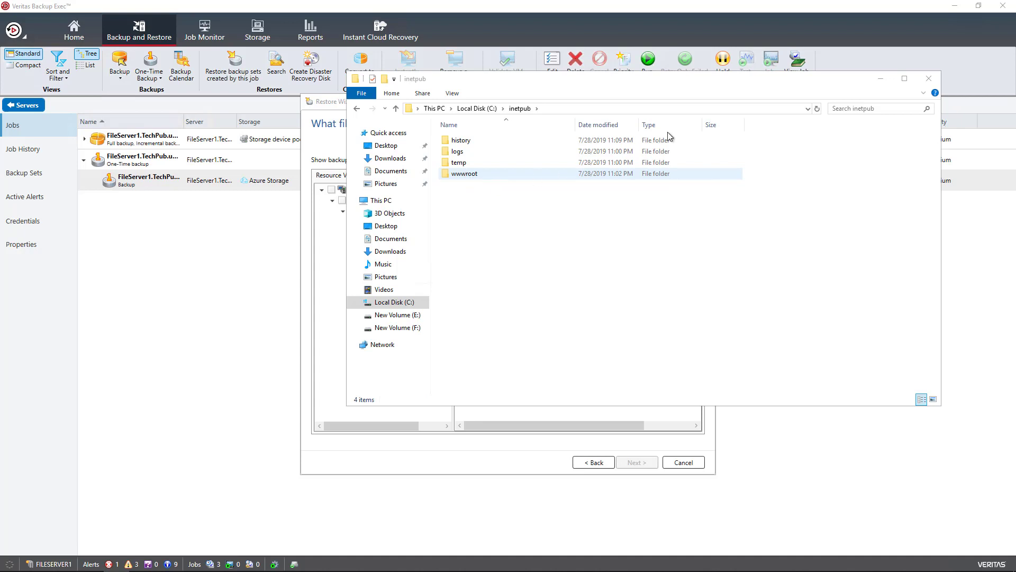
Step: Select inetpub\Test1 for restore and keep 'To the original location' as the destination
click(877, 81)
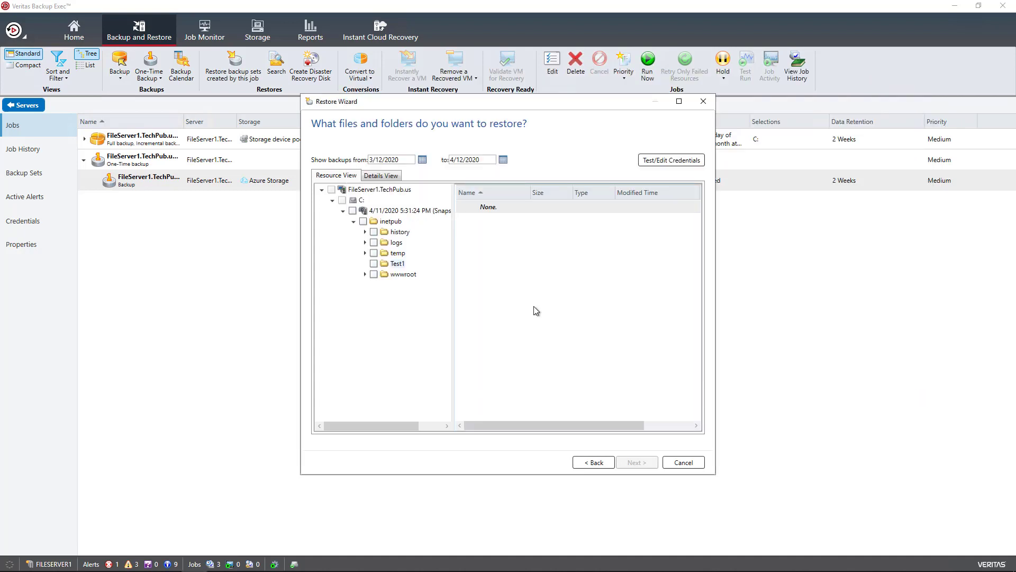
click(374, 263)
click(636, 466)
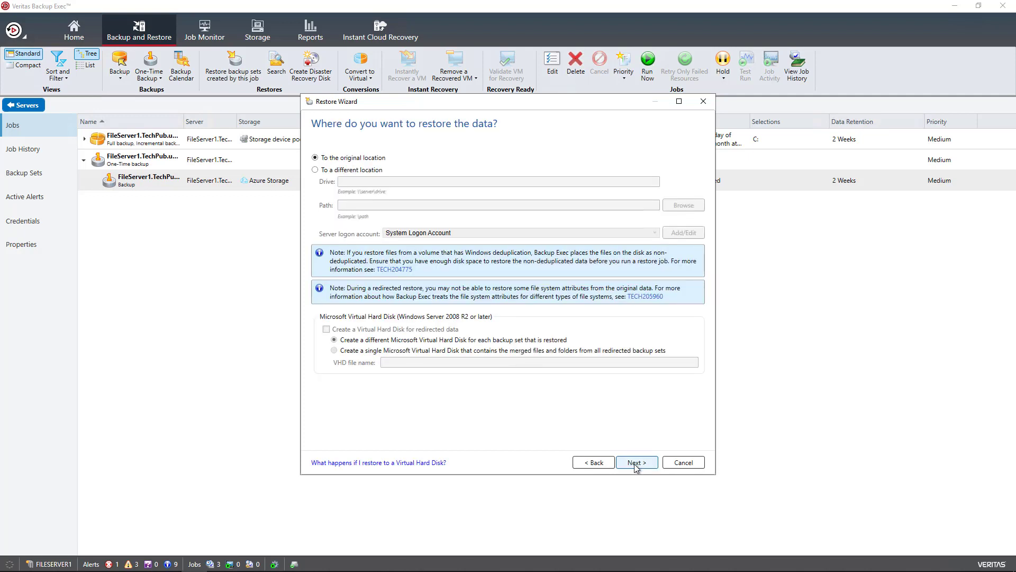
click(634, 463)
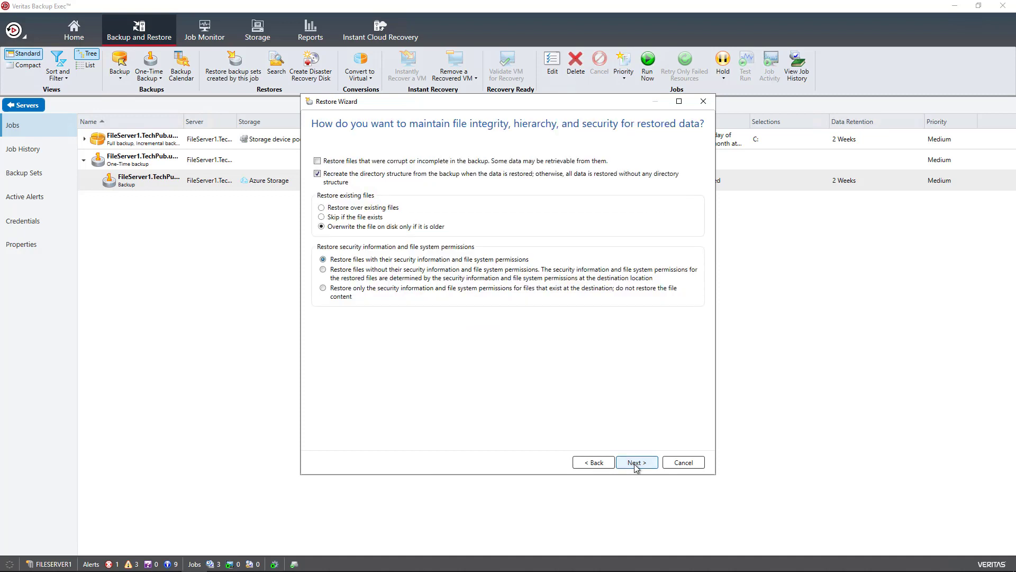
Step: Accept the default restore options, leaving disk quota restore off, and submit the restore job
click(635, 462)
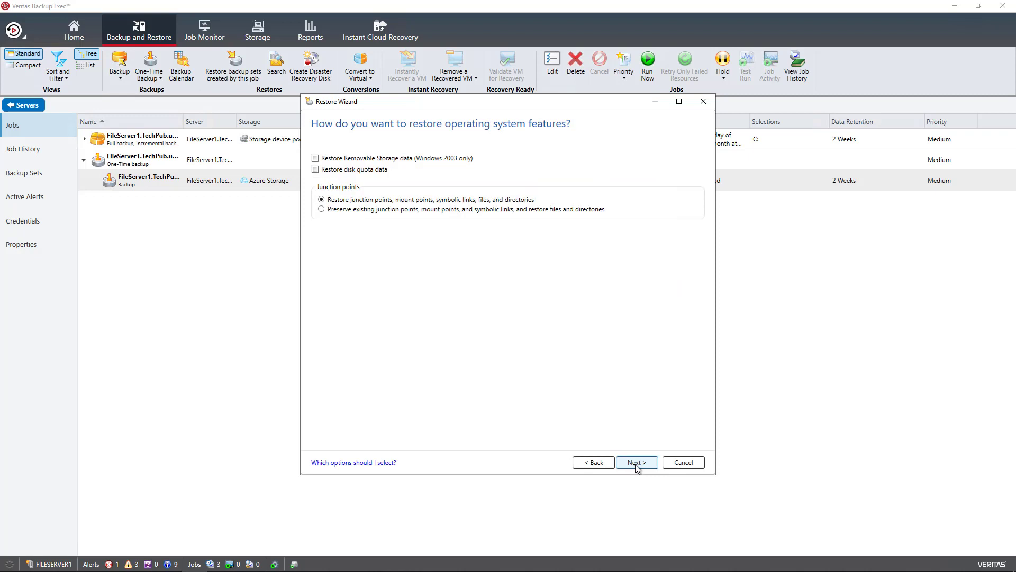
click(316, 169)
click(316, 169)
click(637, 463)
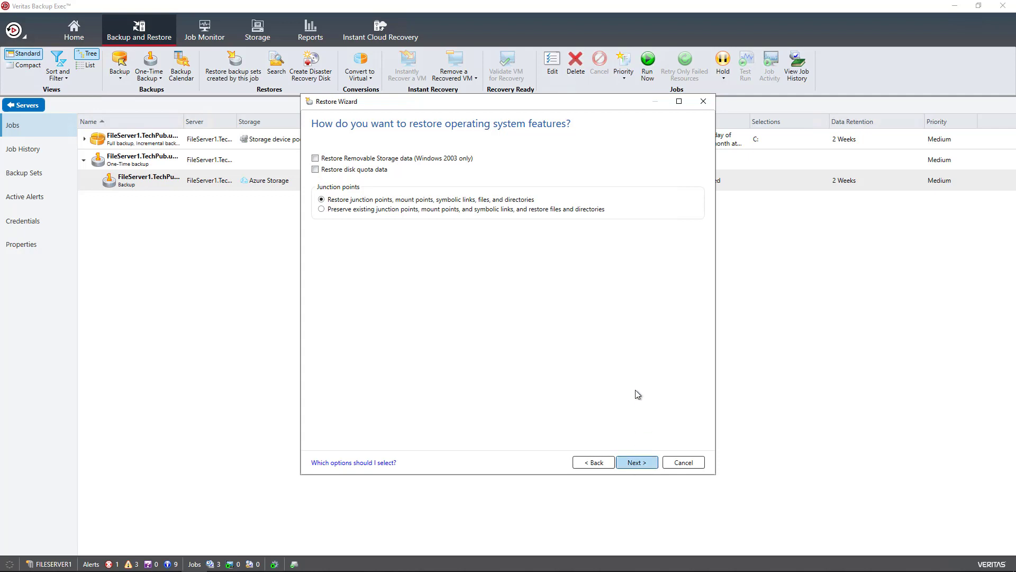
click(638, 463)
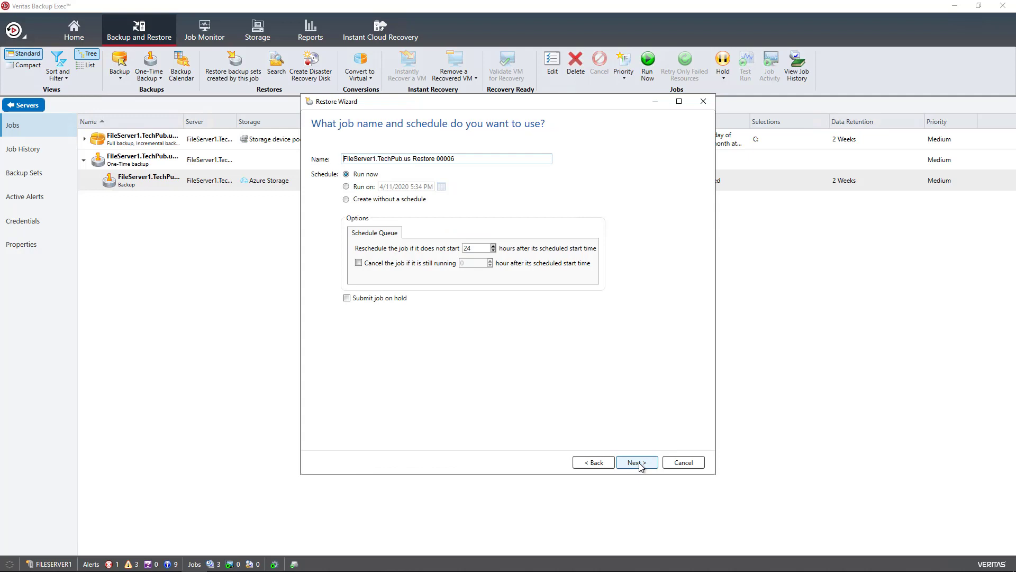
click(640, 464)
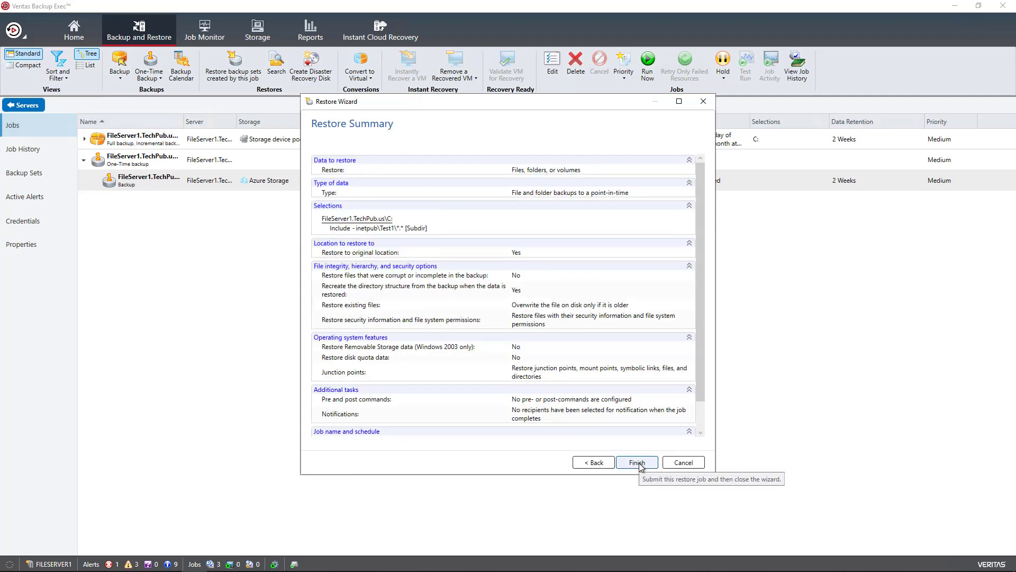
click(639, 463)
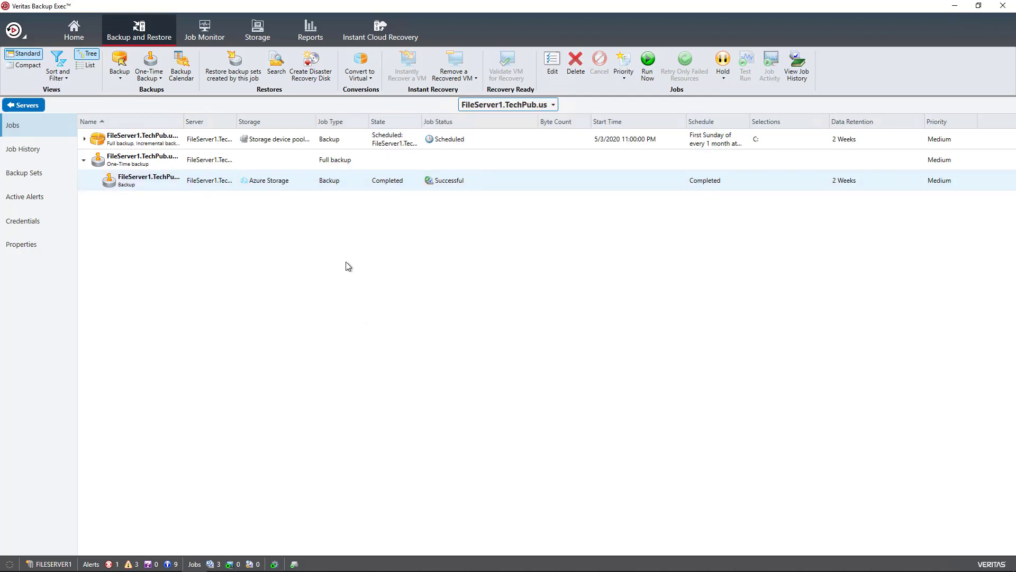
Step: Watch the new restore job's progress until it shows Completed and Successful
click(334, 201)
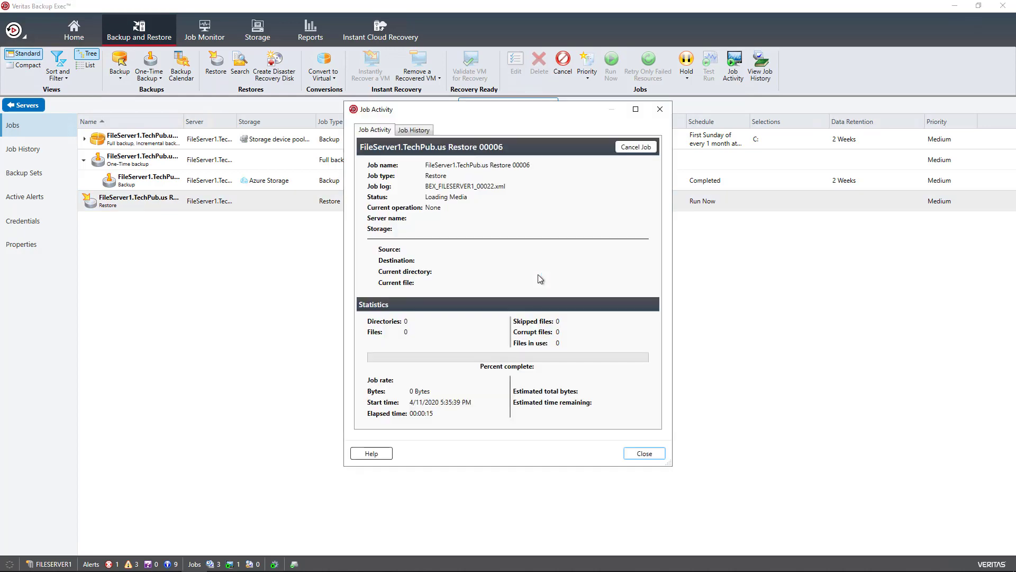
drag(547, 116, 796, 55)
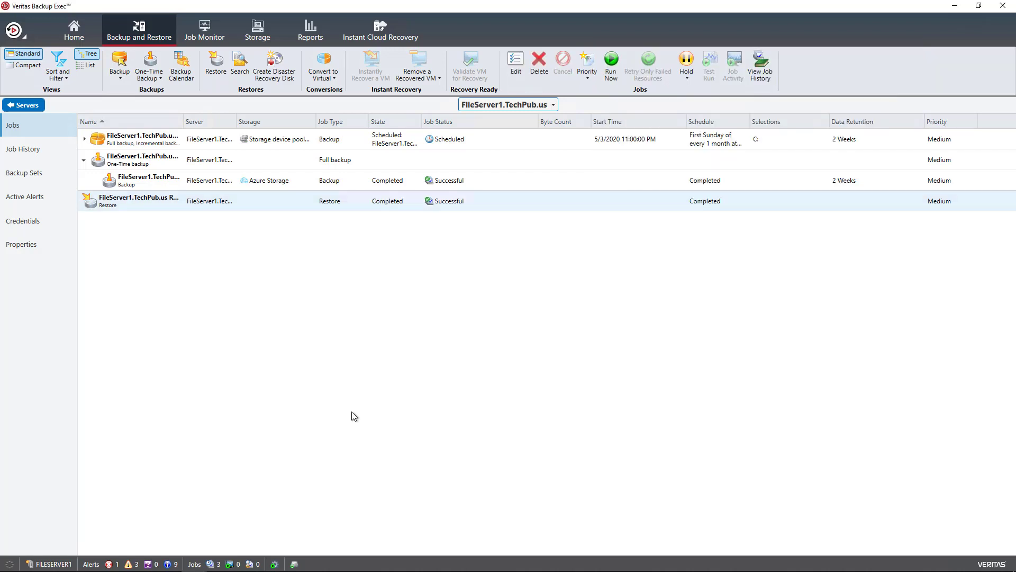
Step: Verify in File Explorer that Test1 is back in C:\inetpub, dated 12/9/2019
mouse_move(172, 567)
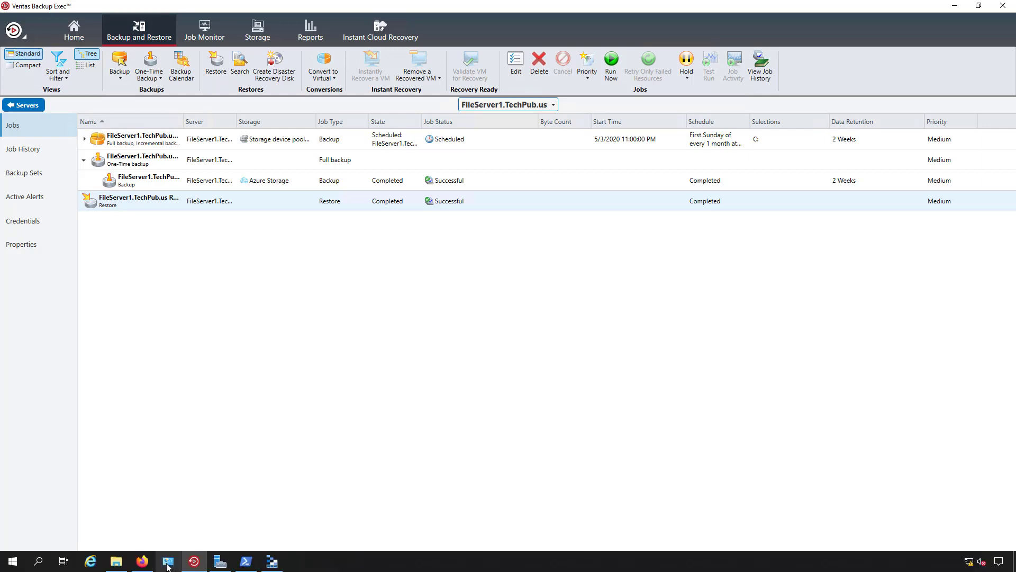
click(117, 565)
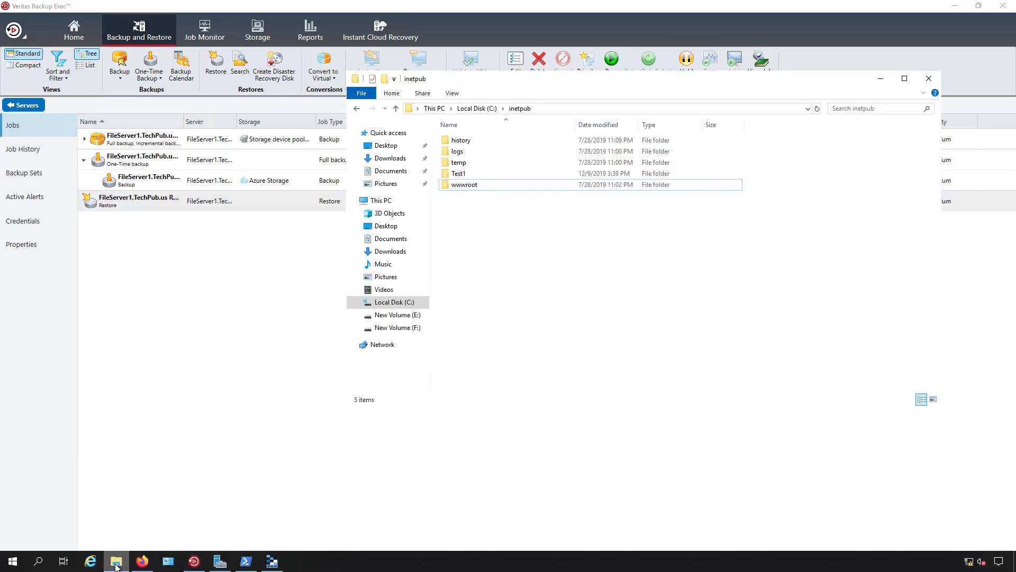
click(478, 174)
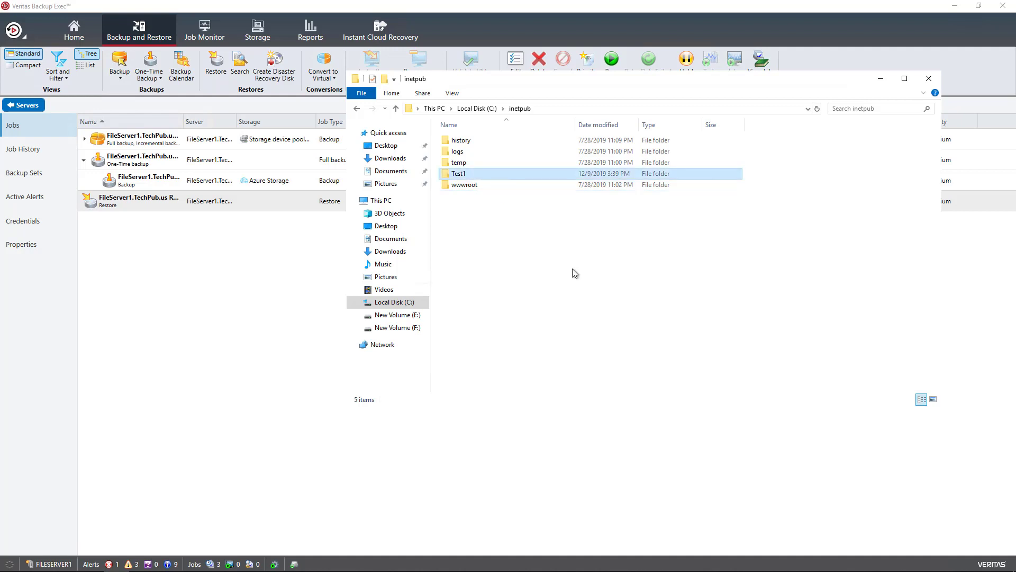